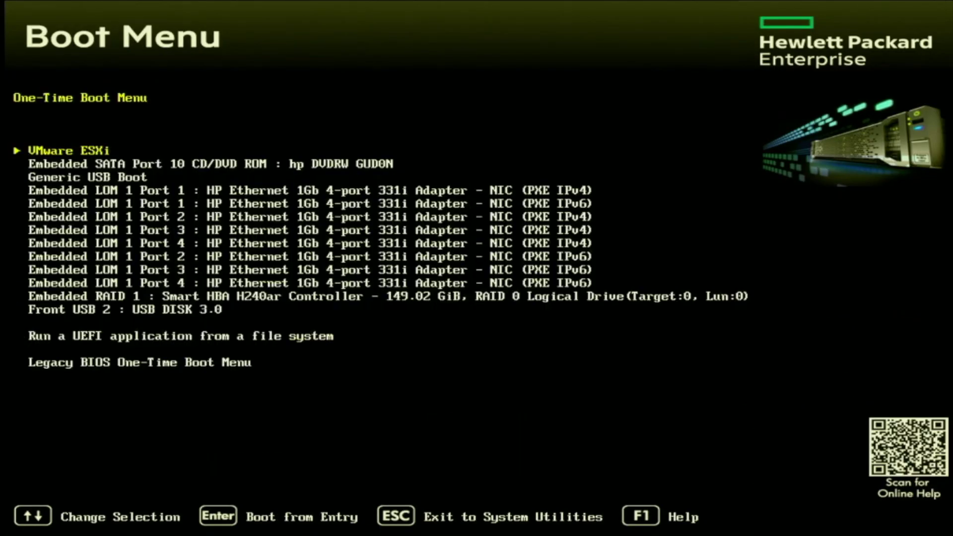
# Boot the server from Front USB 2 : USB DISK 3.0 in the HPE One-Time Boot Menu
pyautogui.press('Down')
pyautogui.press('Down')
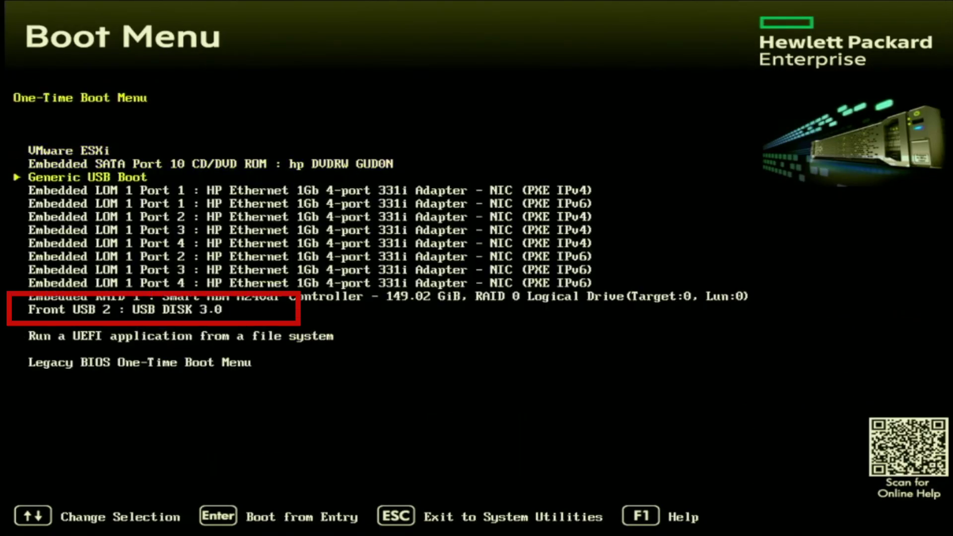
pyautogui.press('Down')
pyautogui.press('Down')
pyautogui.press('Down')
pyautogui.press('Down')
pyautogui.press('Down')
pyautogui.press('Down')
pyautogui.press('Down')
pyautogui.press('Down')
pyautogui.press('Down')
pyautogui.press('Down')
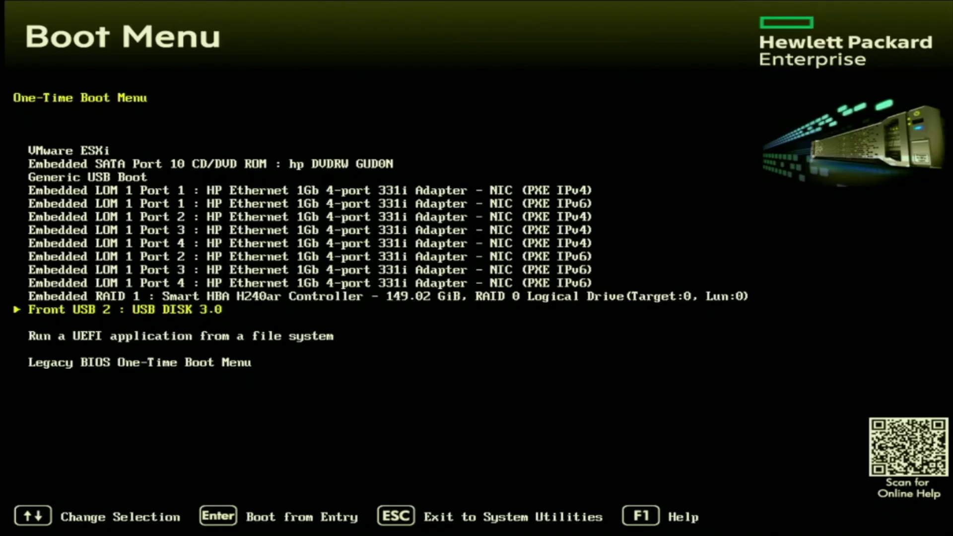
pyautogui.press('Return')
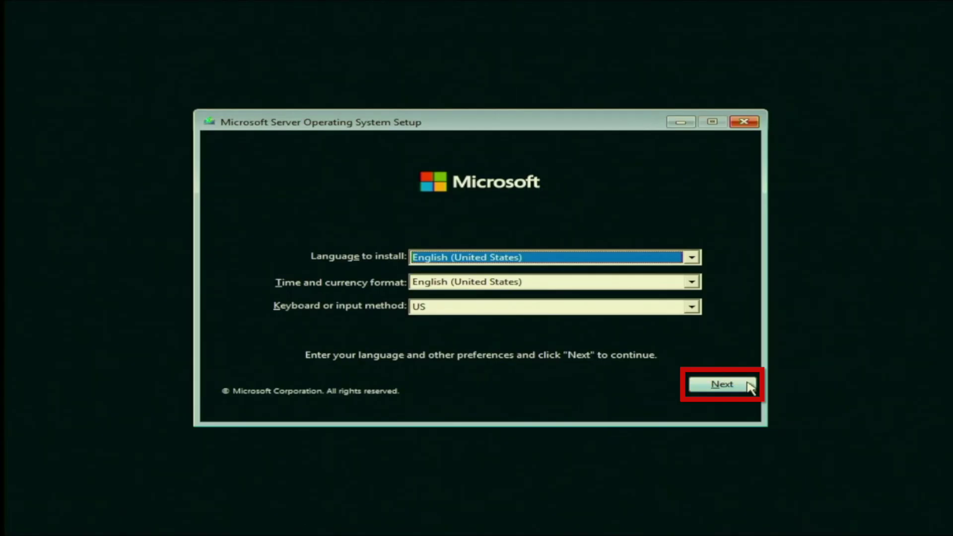
# Keep English (United States), choose Standard Evaluation (Desktop Experience), and accept the license terms
pyautogui.click(746, 383)
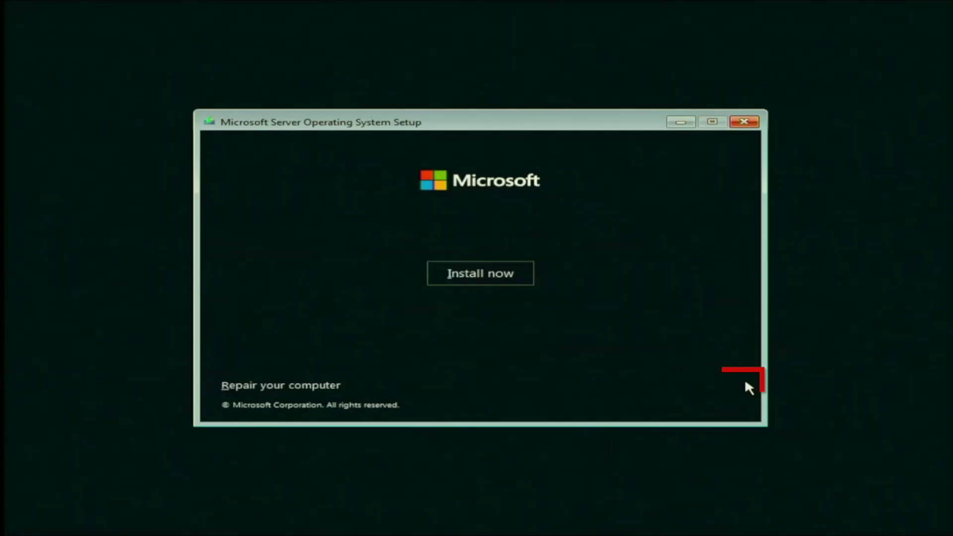
pyautogui.click(528, 278)
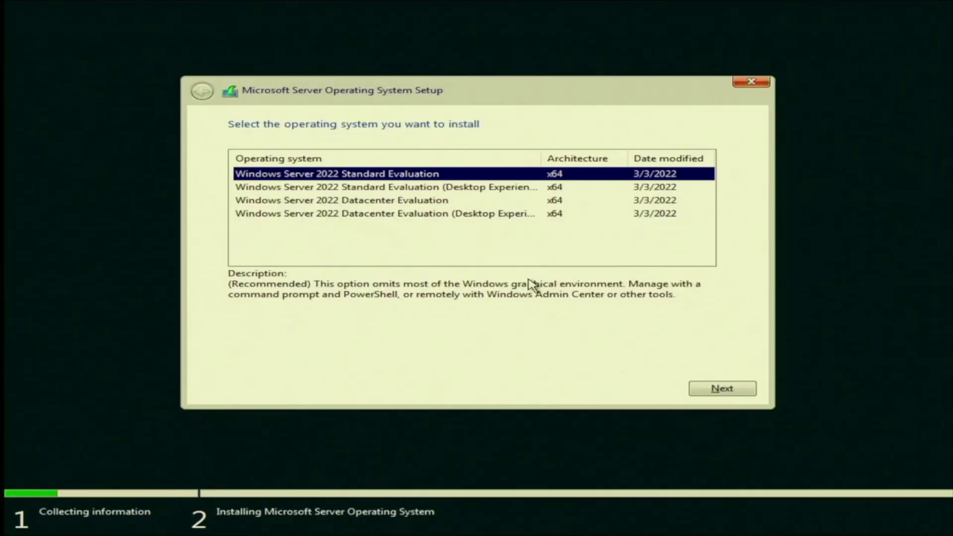
pyautogui.click(510, 190)
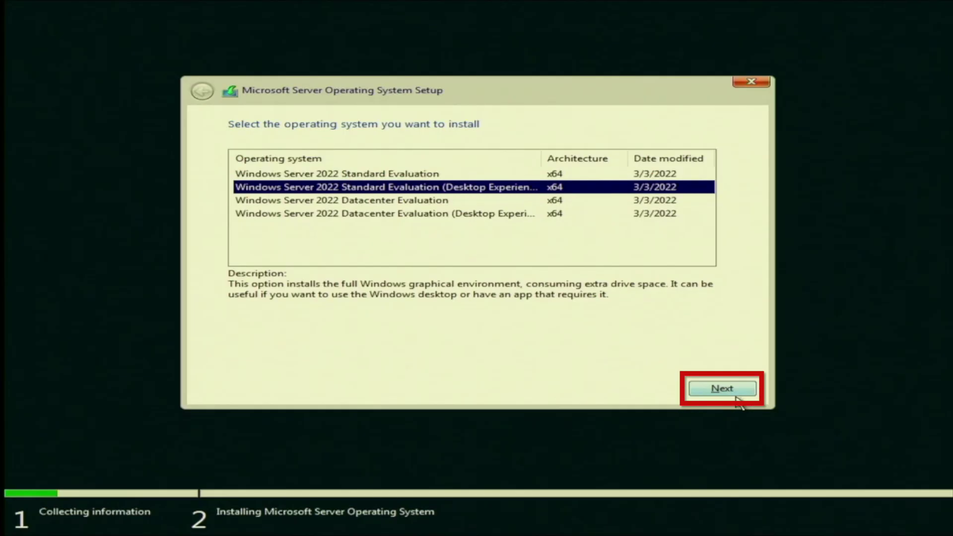
pyautogui.click(722, 389)
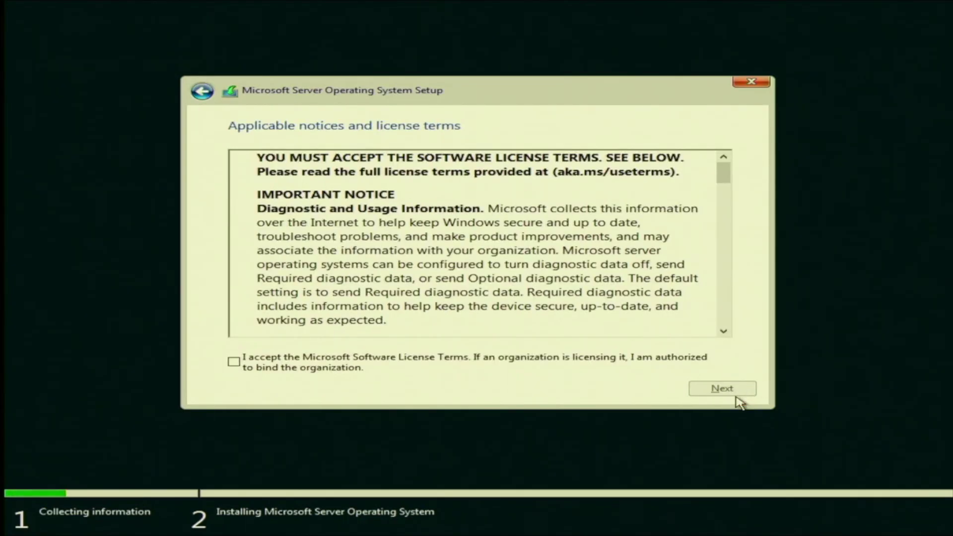
pyautogui.click(240, 365)
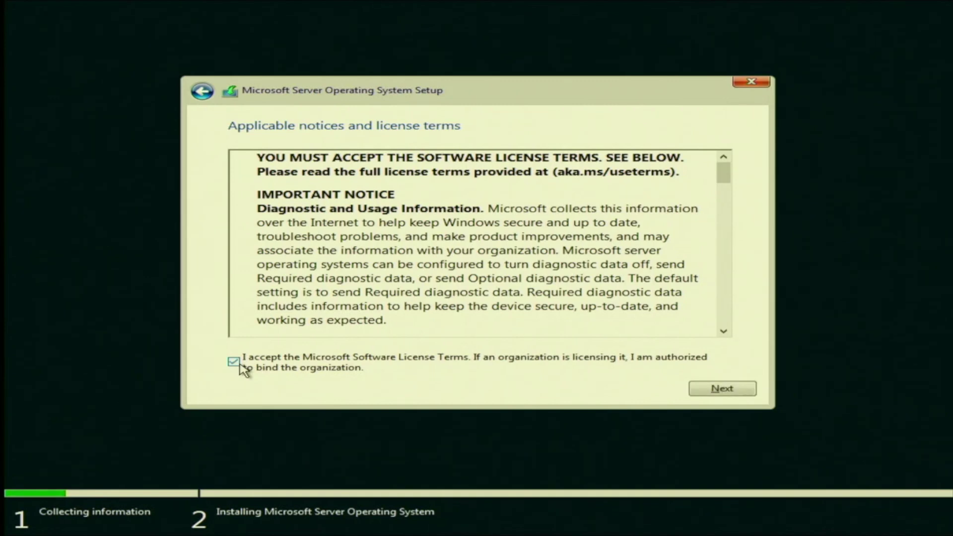
pyautogui.click(711, 390)
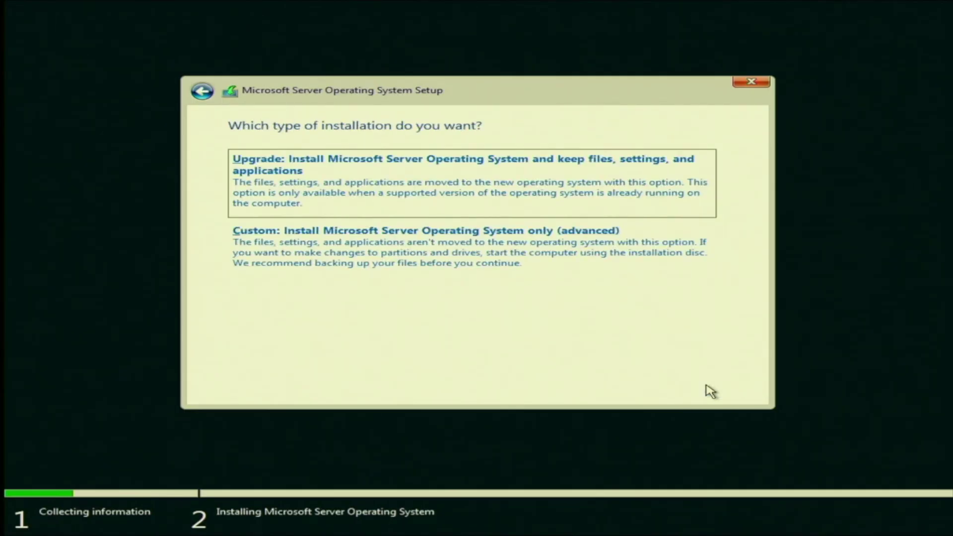
# Choose the Custom: Install Microsoft Server Operating System only (advanced) installation type
pyautogui.click(543, 283)
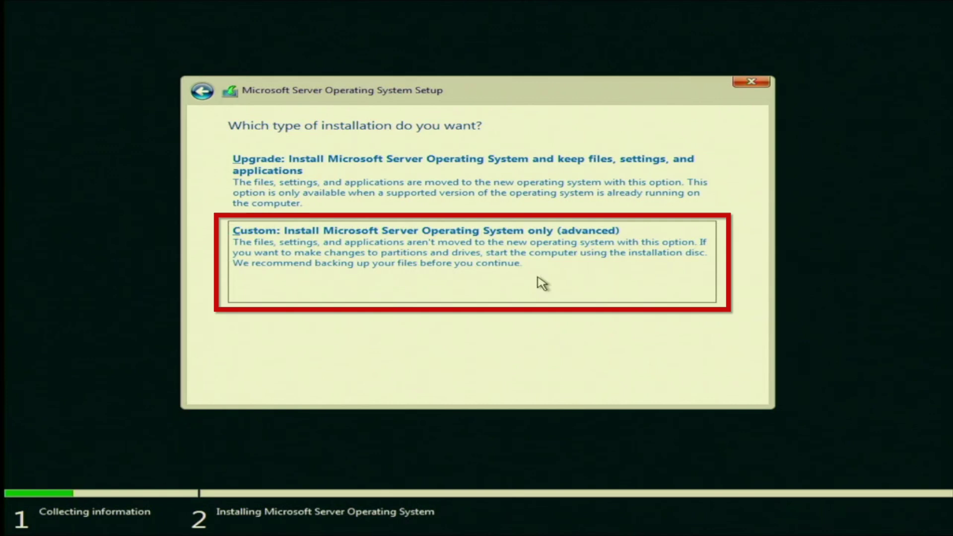
pyautogui.click(542, 283)
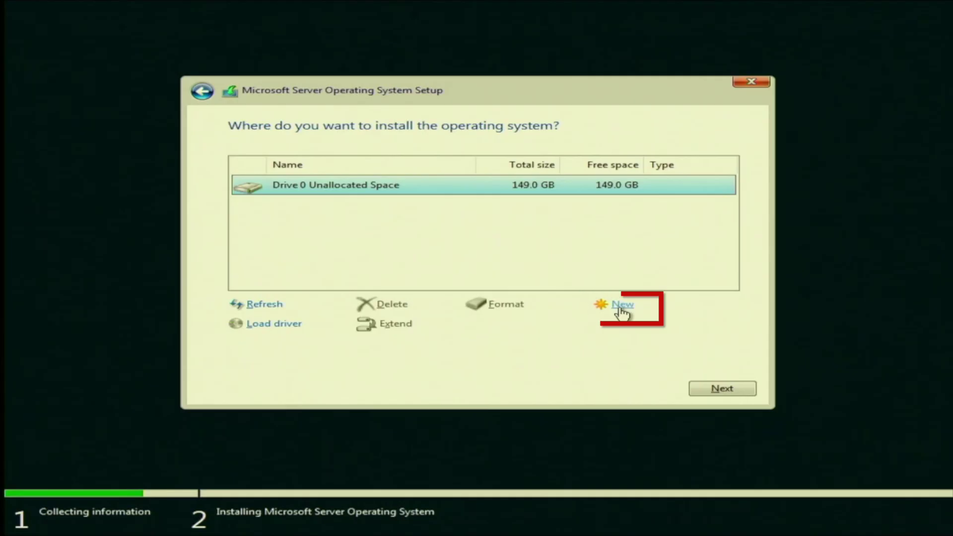
# Create a 152593 MB partition on Drive 0's unallocated space, allowing the extra system partitions
pyautogui.click(621, 304)
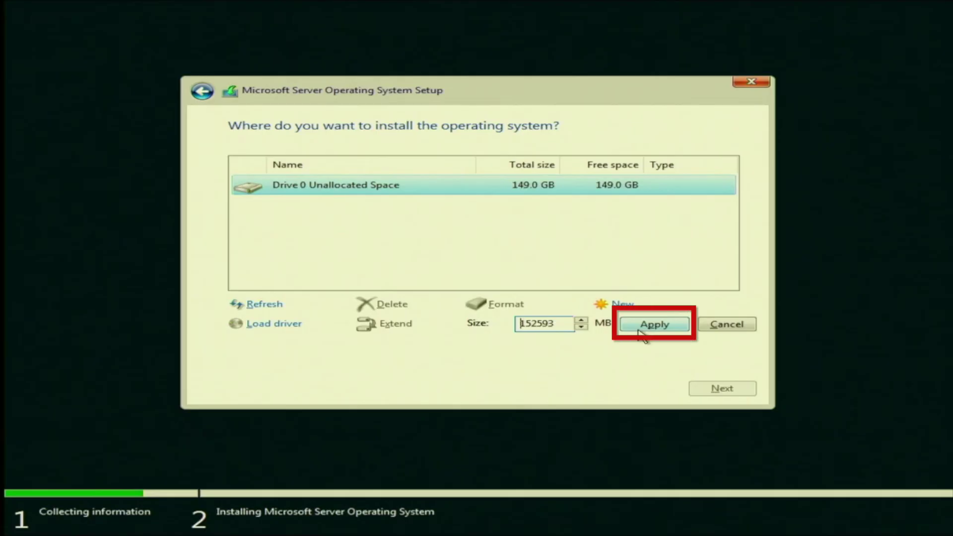
pyautogui.click(639, 328)
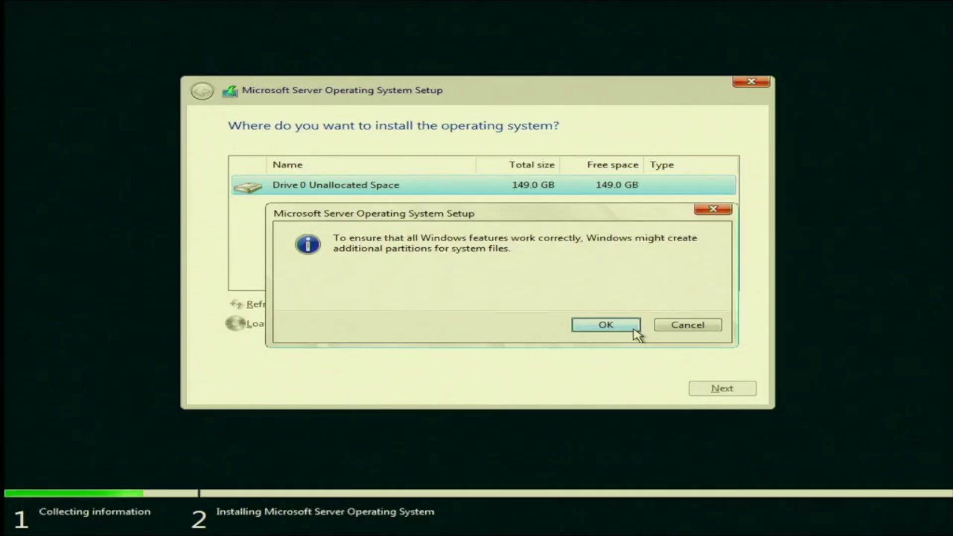
pyautogui.click(634, 328)
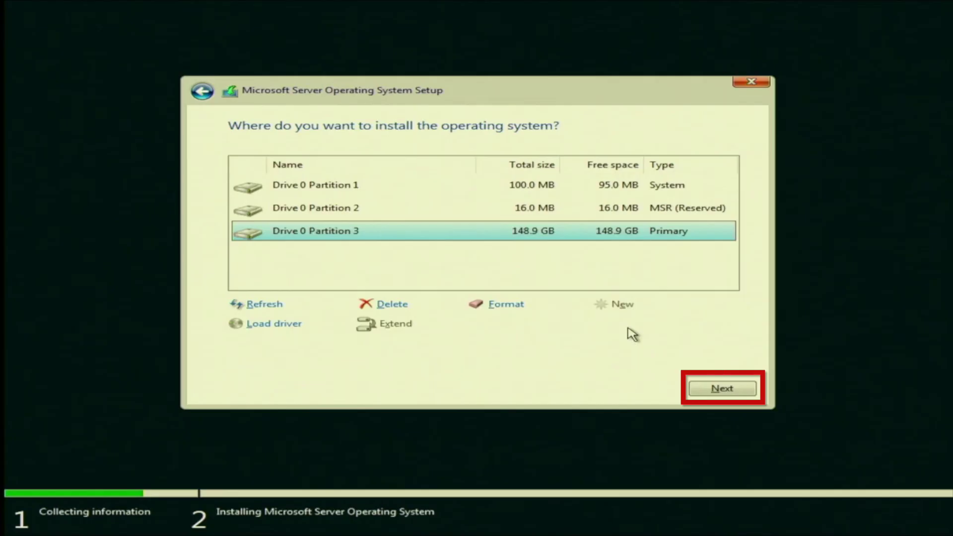
# Install onto Drive 0 Partition 3 and let Setup copy files and restart
pyautogui.click(724, 390)
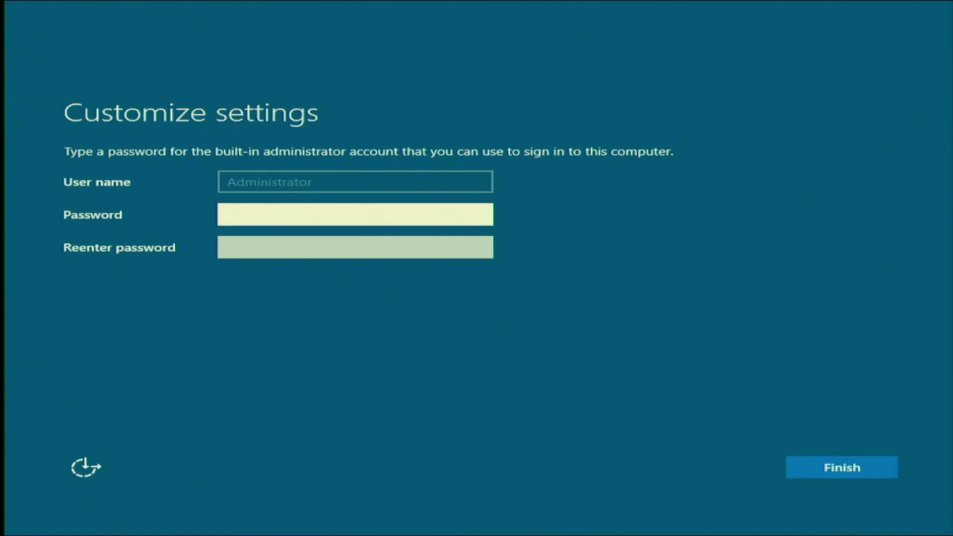
# Enter and confirm a new built-in Administrator password, then finish the settings
pyautogui.write('•••••••••')
pyautogui.press('Tab')
pyautogui.write('••••••')
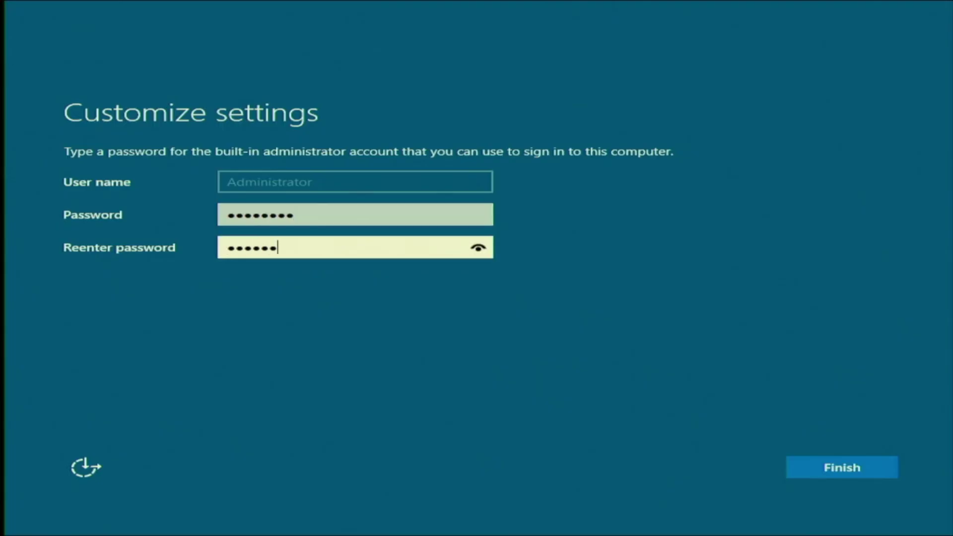
pyautogui.write('•••')
pyautogui.press('Return')
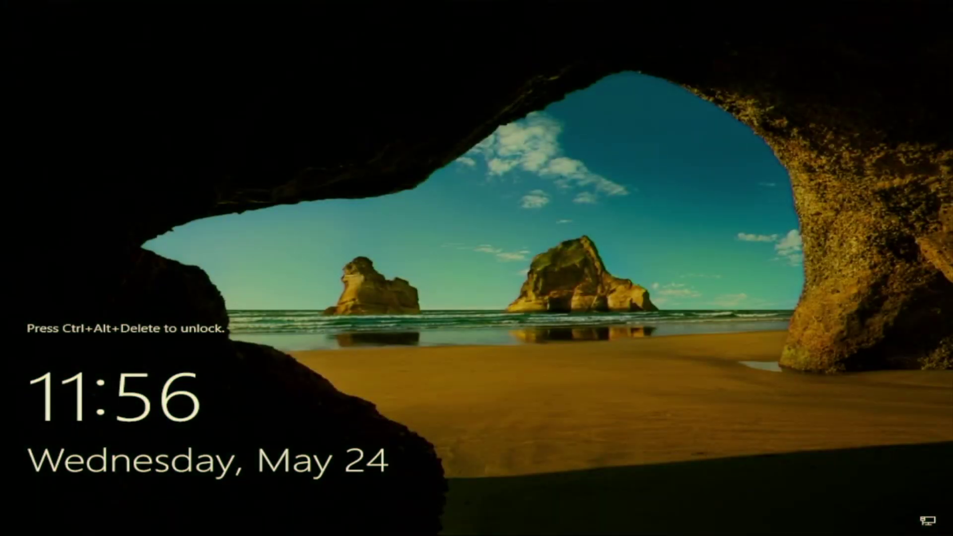
# Sign in as Administrator from the lock screen with the account password
pyautogui.hotkey('ctrl', 'alt', 'Delete')
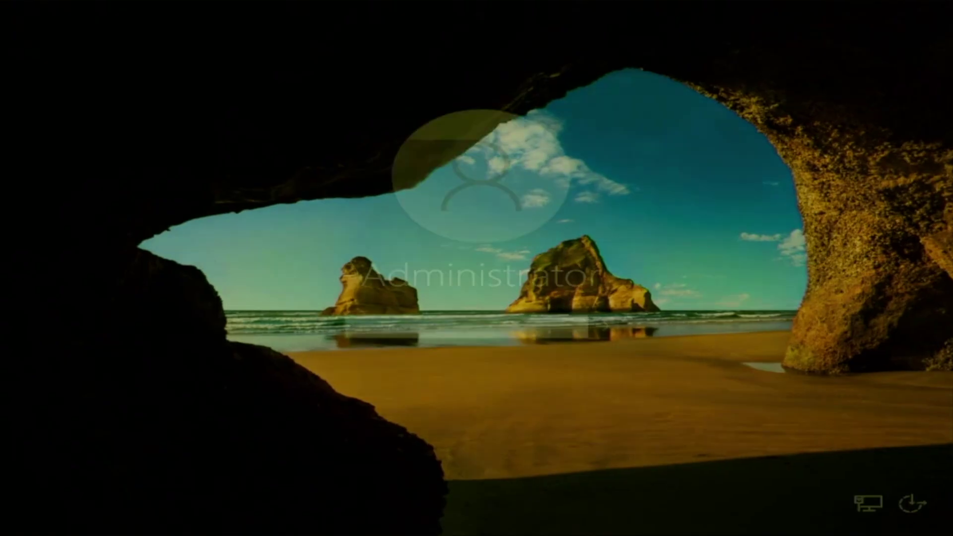
pyautogui.write('•••••••')
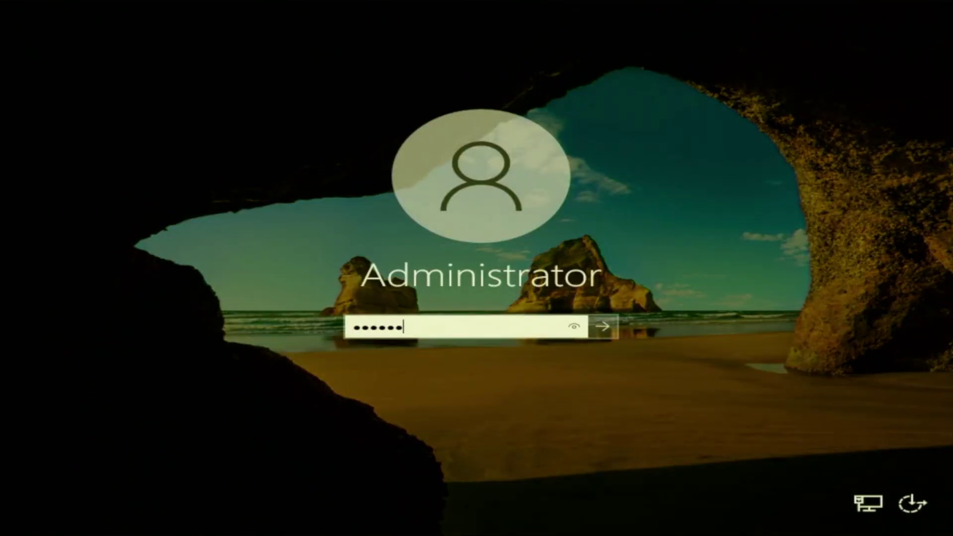
pyautogui.write('*')
pyautogui.press('Return')
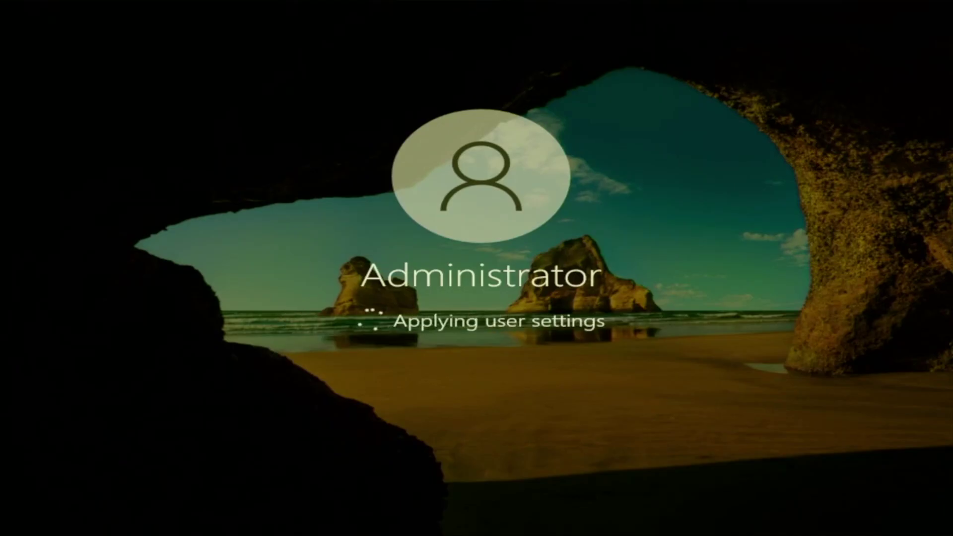